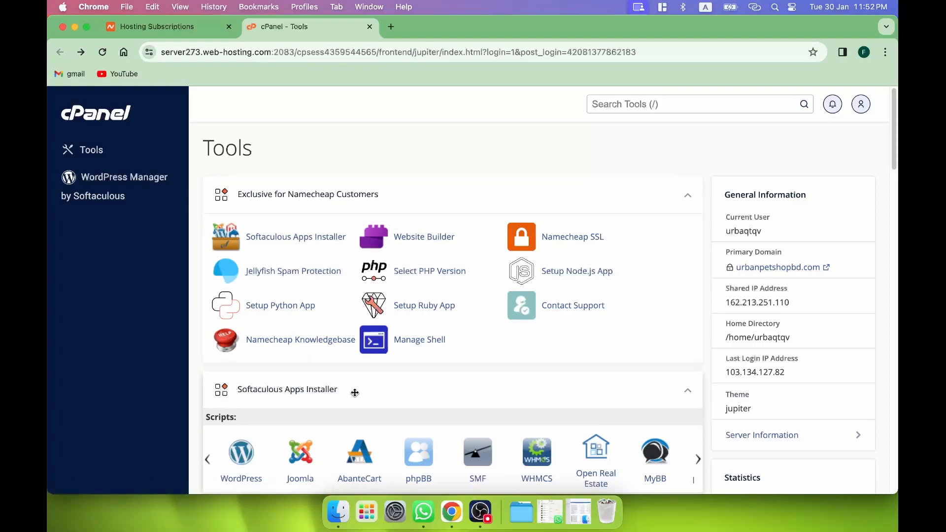
- Open WordPress Manager by Softaculous from the Software section of the cPanel tools
scroll(353, 391, "down", 1)
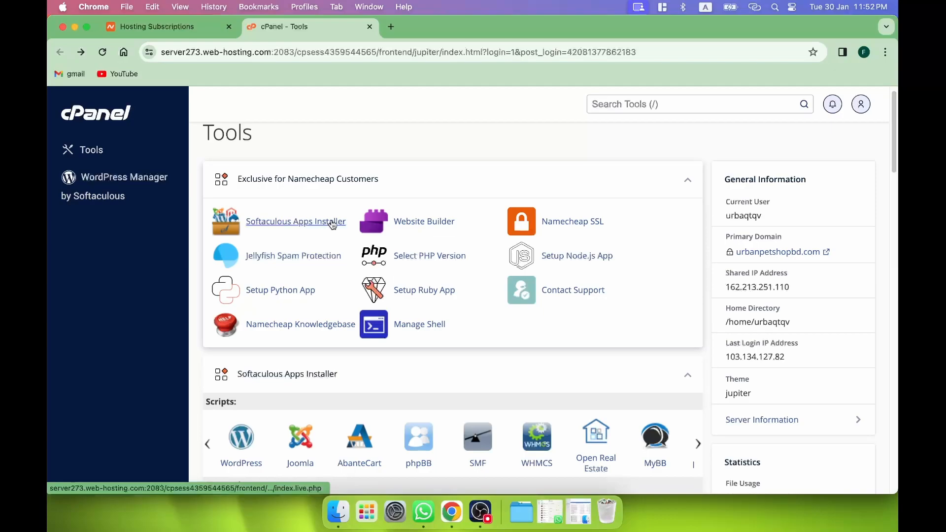
scroll(247, 350, "down", 2)
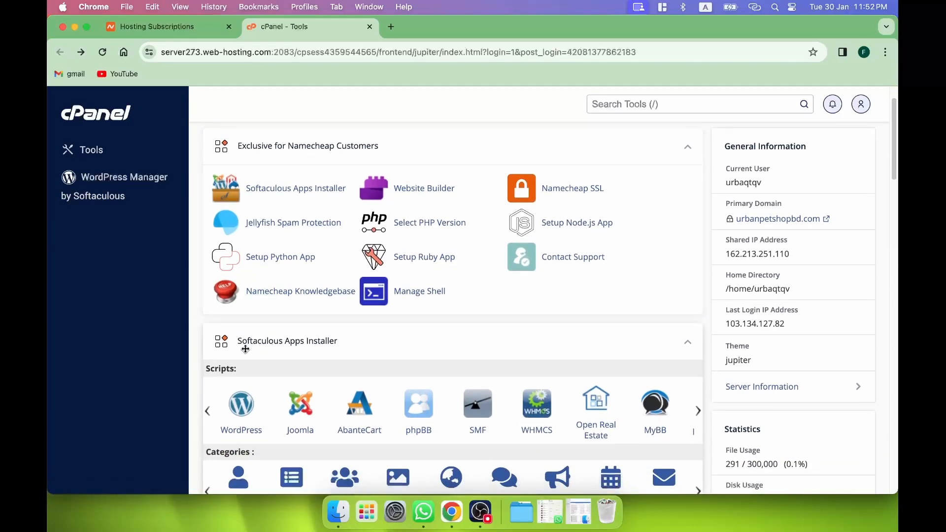
scroll(261, 345, "down", 10)
scroll(264, 344, "down", 20)
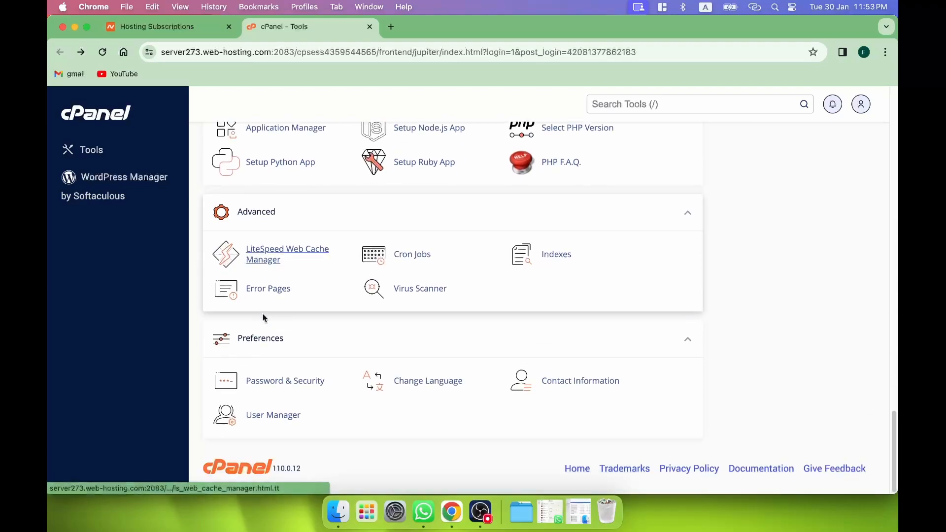
scroll(264, 319, "up", 6)
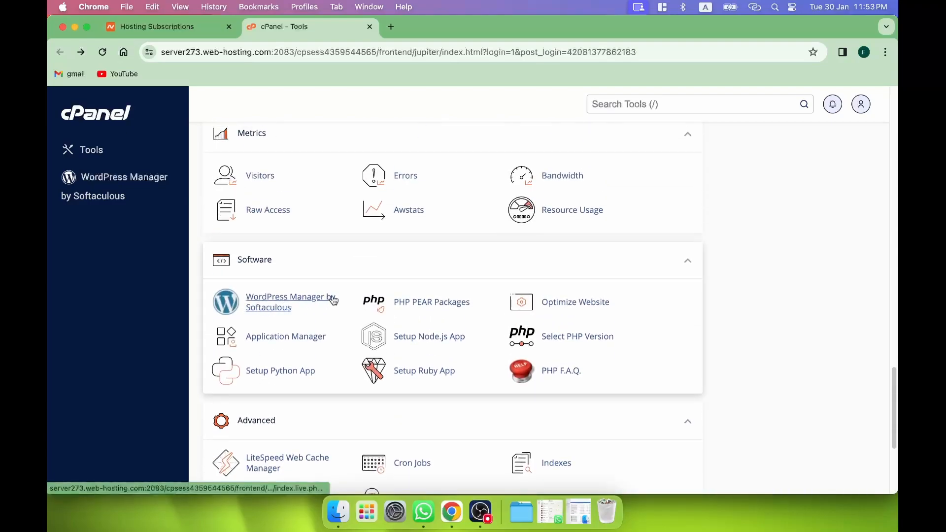
left_click(302, 302)
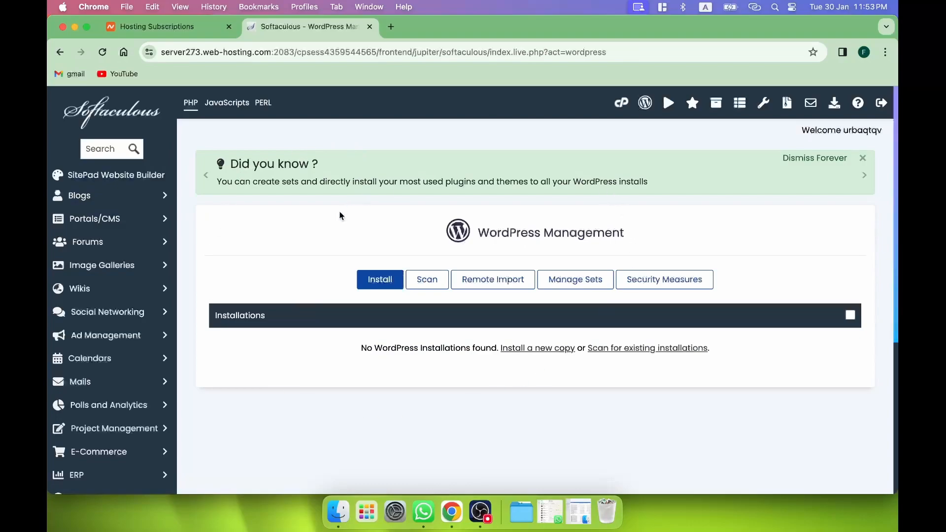
- Start a fresh WordPress installation and go to its Software Setup section
left_click_drag(478, 232, 633, 232)
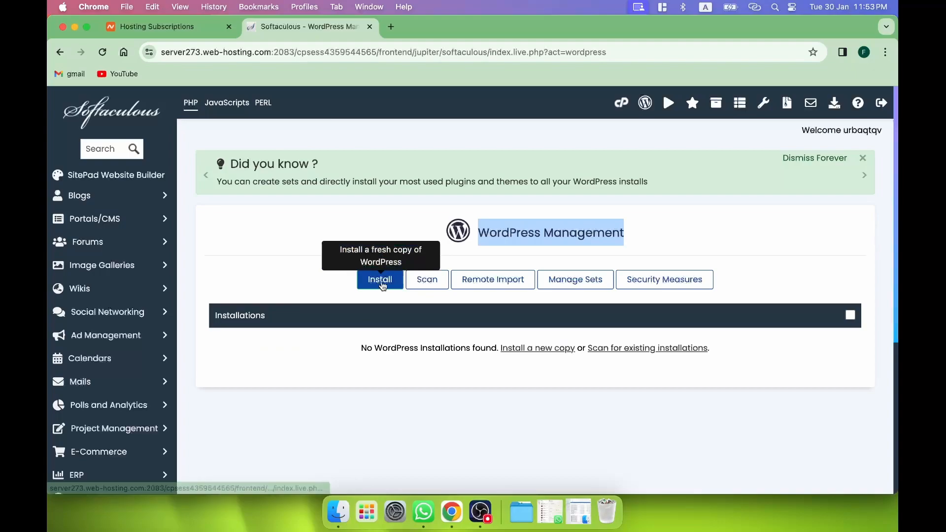
left_click(384, 284)
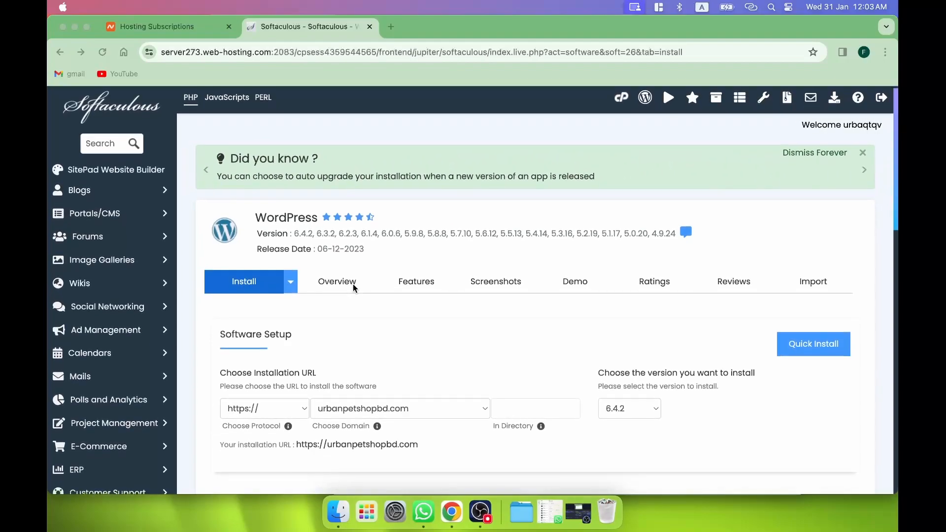
scroll(353, 286, "down", 2)
left_click(225, 296)
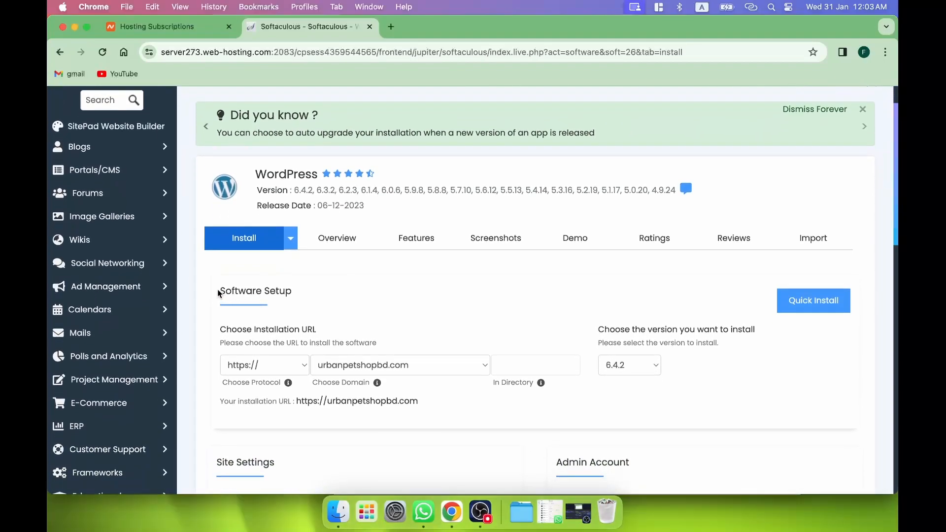
- Choose urbanpetshopbd.com as the WordPress installation domain and leave the directory empty
scroll(305, 295, "down", 3)
left_click_drag(220, 250, 311, 251)
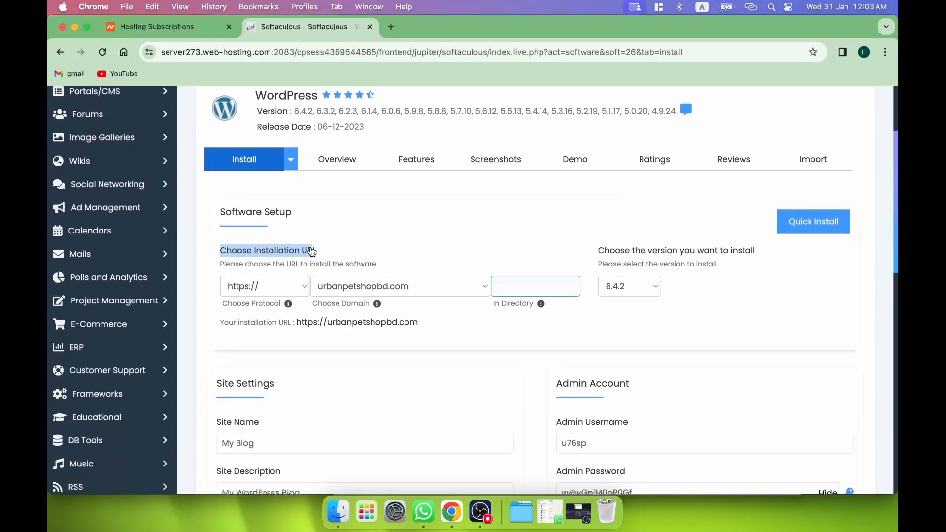
left_click(373, 286)
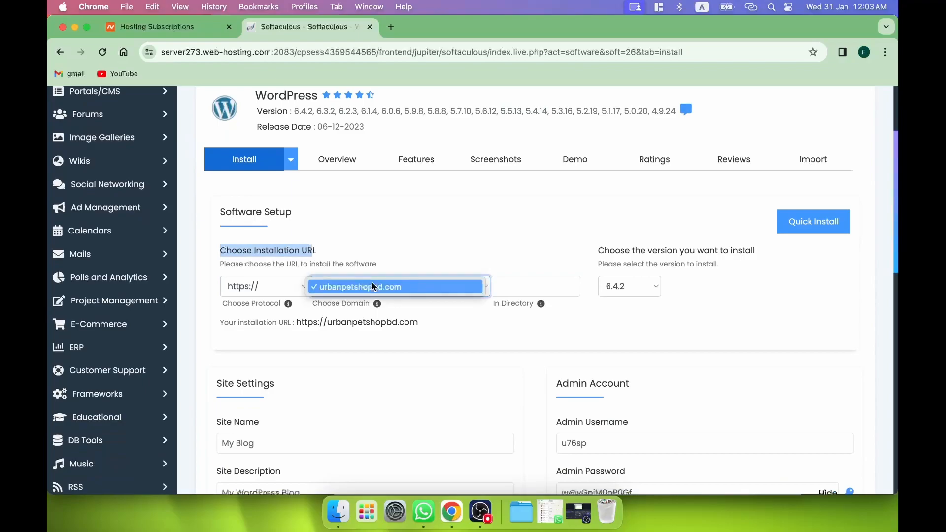
left_click(417, 287)
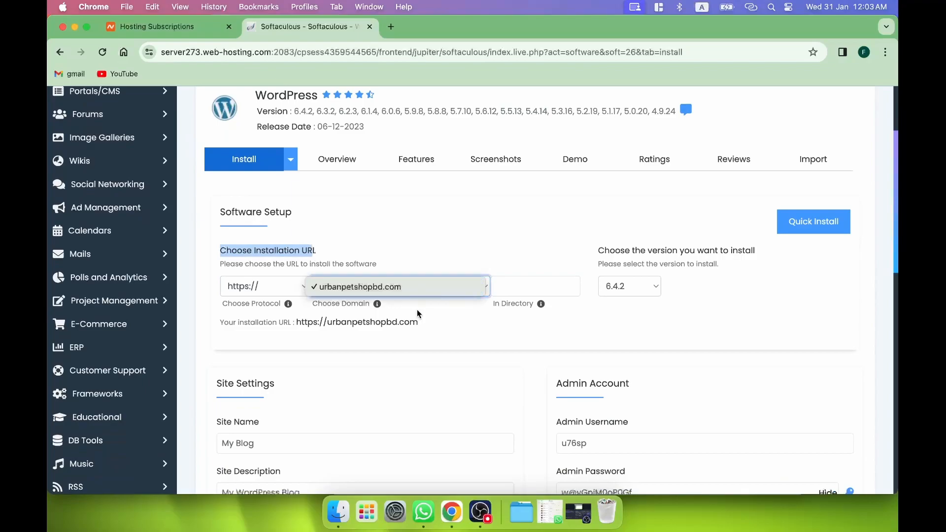
left_click(412, 288)
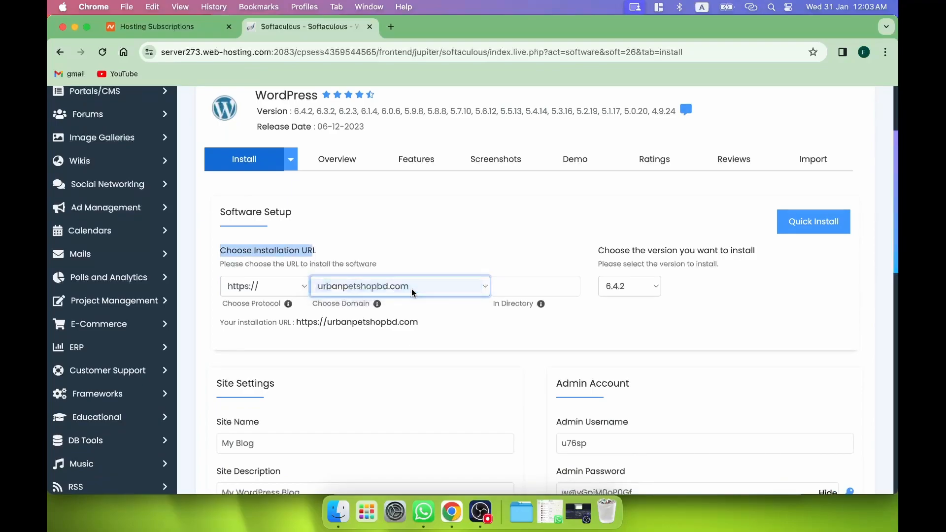
left_click(505, 287)
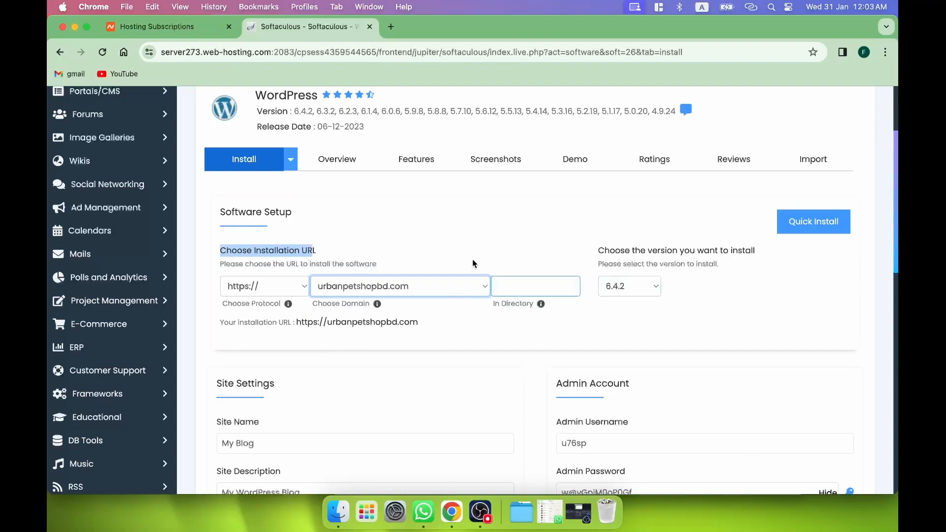
- Examine the site name and description settings and the admin username, password and e-mail fields
scroll(373, 332, "down", 2)
scroll(374, 333, "down", 5)
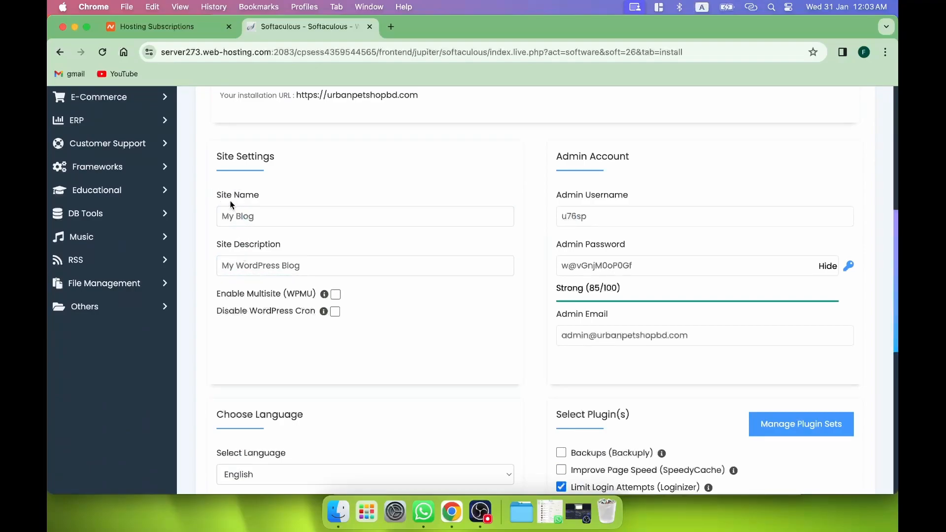
left_click(235, 218)
left_click(235, 261)
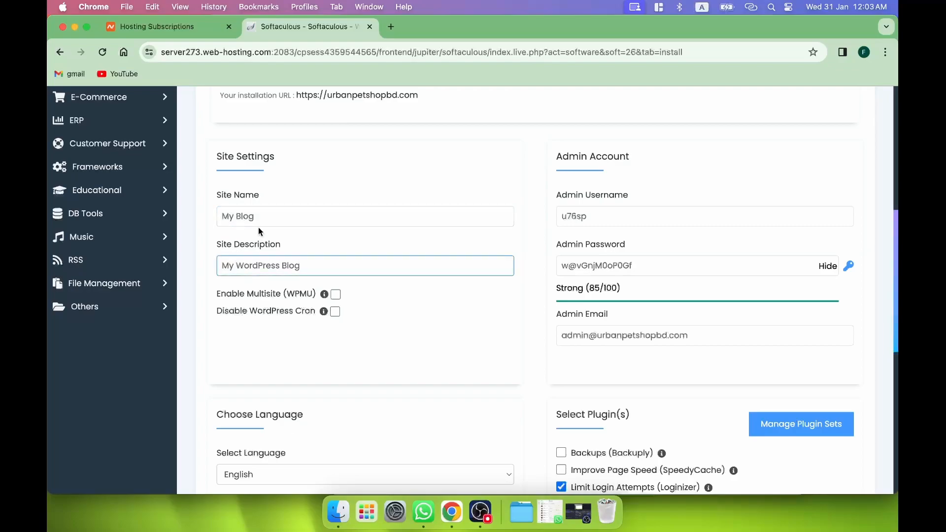
left_click(225, 207)
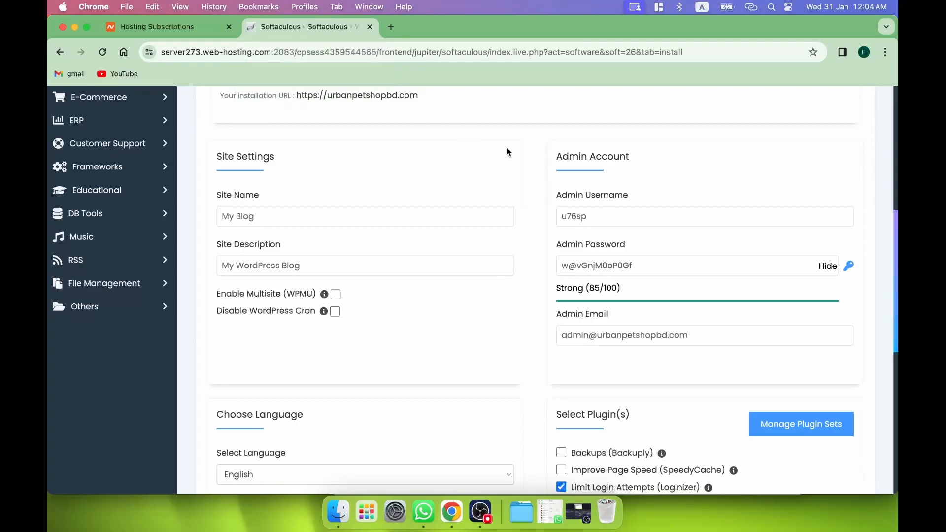
left_click_drag(556, 156, 630, 156)
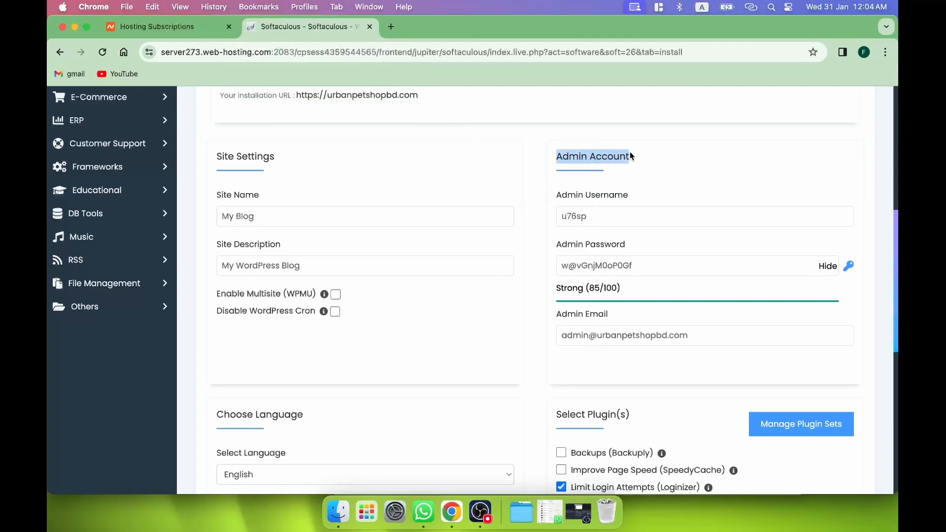
left_click(626, 195)
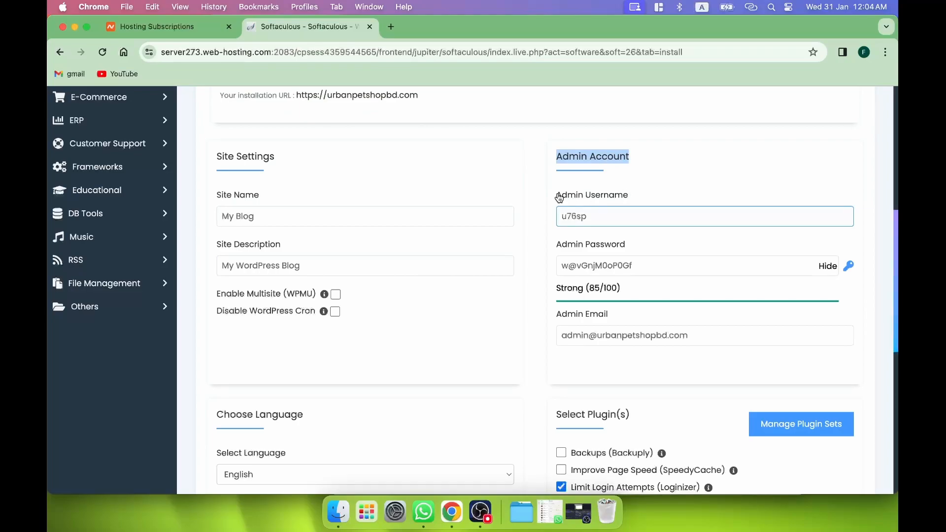
left_click(586, 243)
left_click(586, 312)
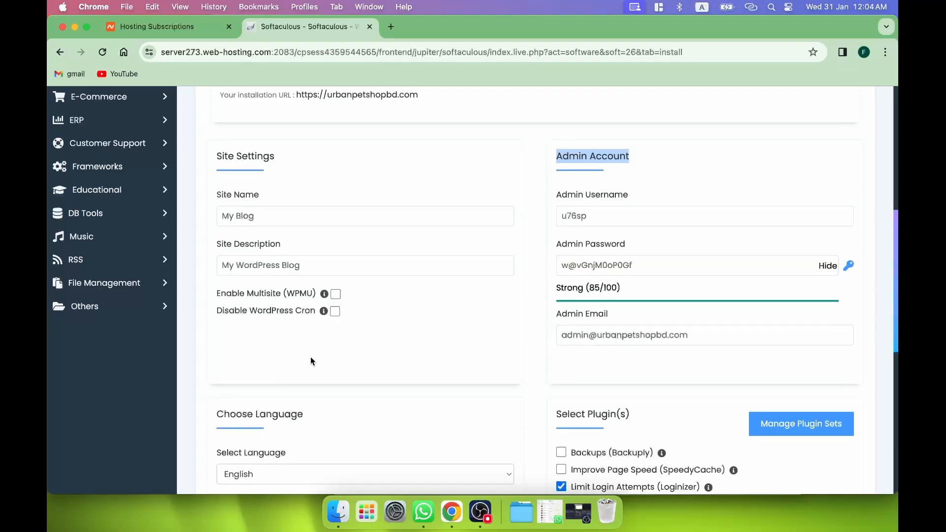
- Look through the available installation languages and keep English selected
scroll(312, 355, "down", 3)
scroll(317, 350, "down", 2)
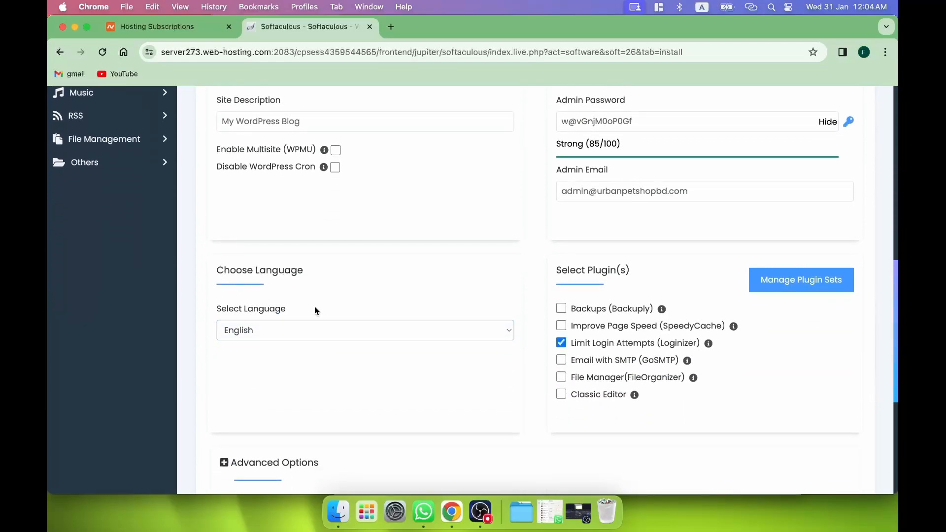
left_click(373, 329)
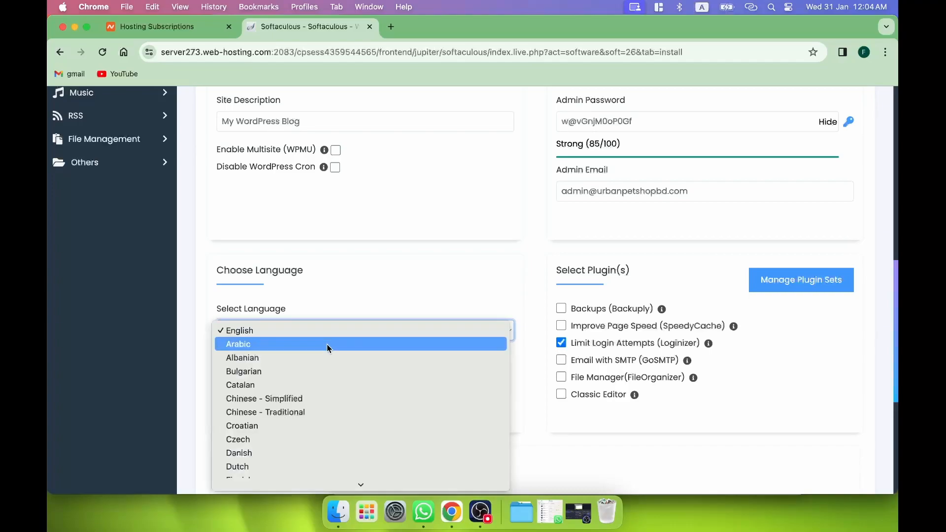
left_click(386, 270)
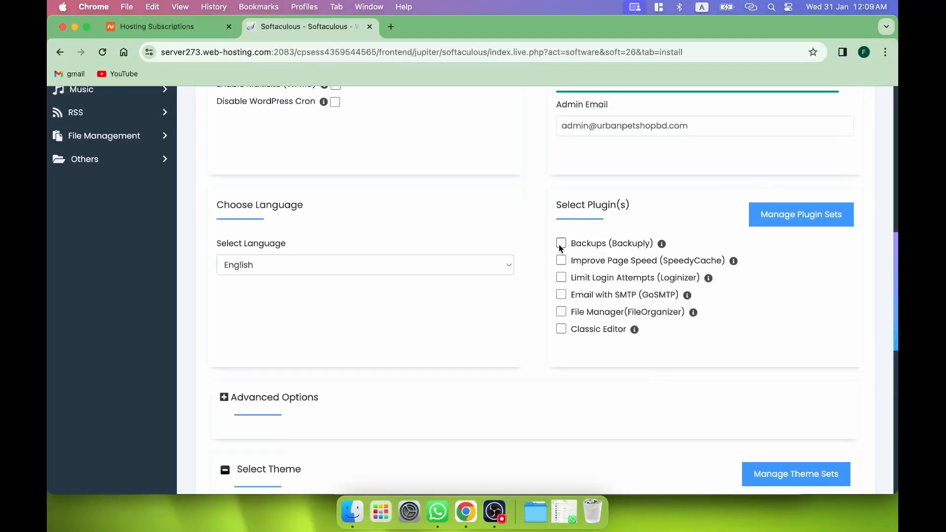
left_click(560, 245)
left_click(562, 259)
left_click(563, 243)
left_click(563, 261)
- Examine the optional WordPress themes, collapse the theme list, and check the field for e-mailing the installation details
scroll(356, 300, "down", 5)
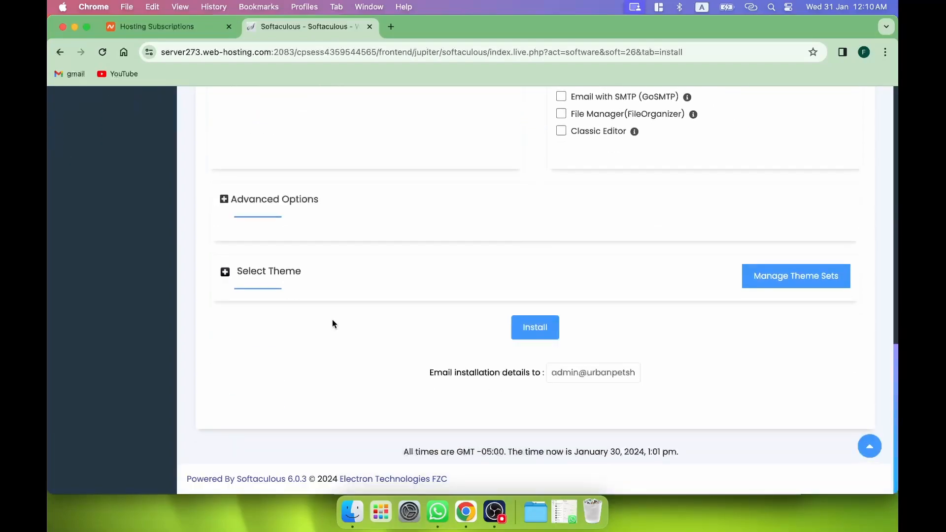
left_click(234, 279)
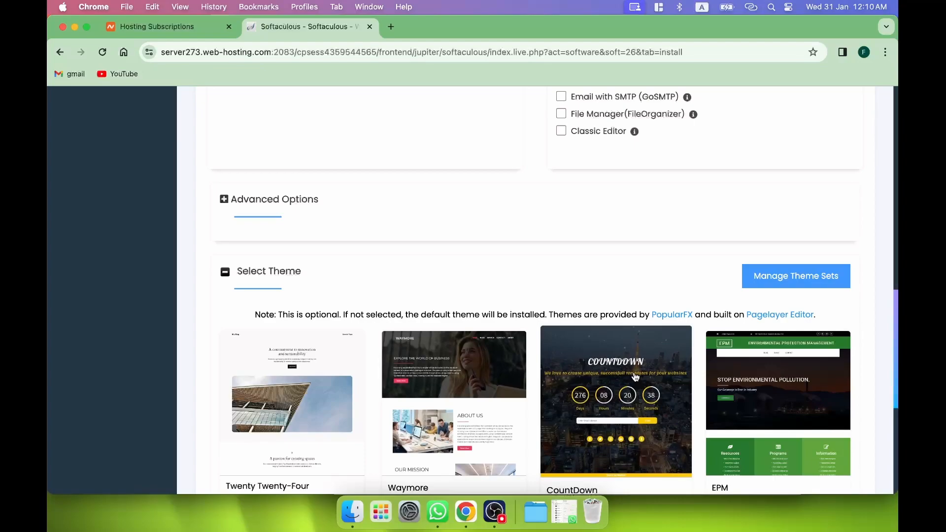
left_click(264, 275)
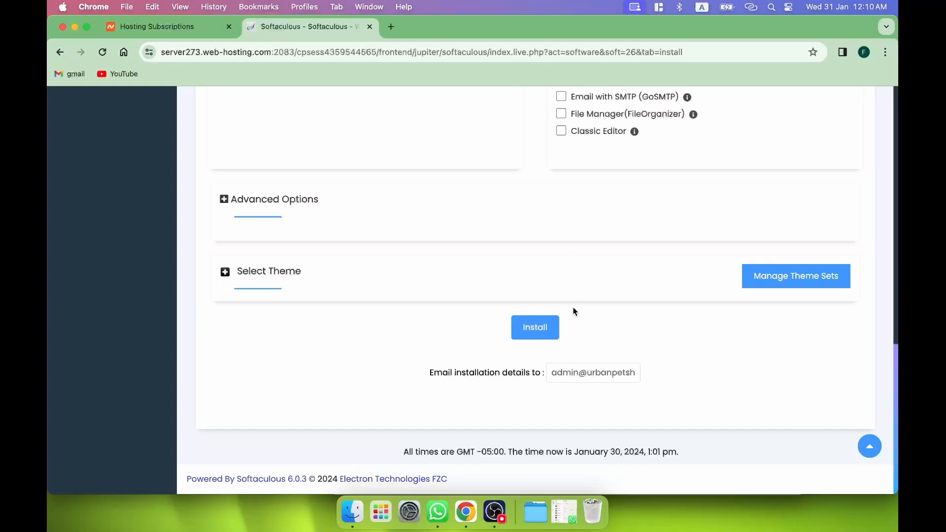
left_click_drag(429, 372, 563, 375)
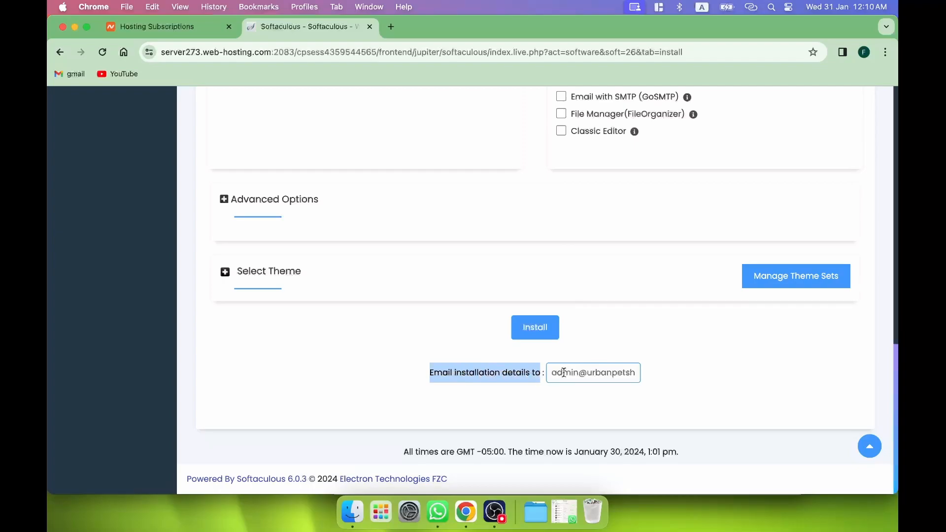
- Check the admin username, admin password and password strength in the Admin Account section
scroll(564, 373, "up", 12)
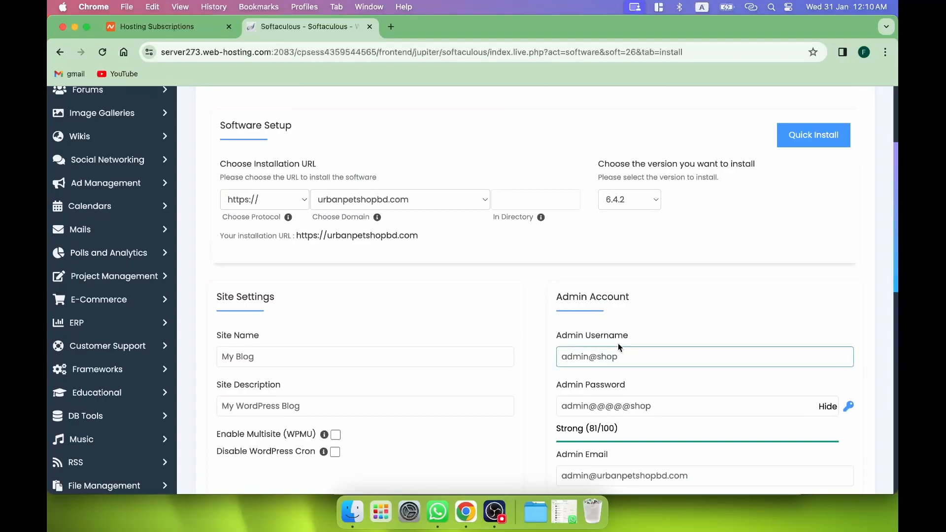
scroll(604, 340, "down", 2)
left_click_drag(628, 319, 556, 319)
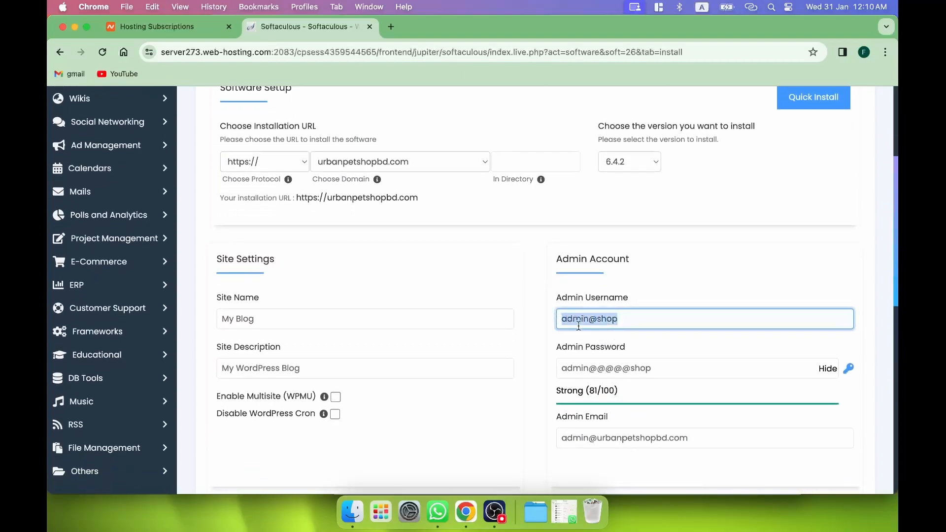
scroll(641, 338, "down", 1)
left_click_drag(663, 351, 552, 350)
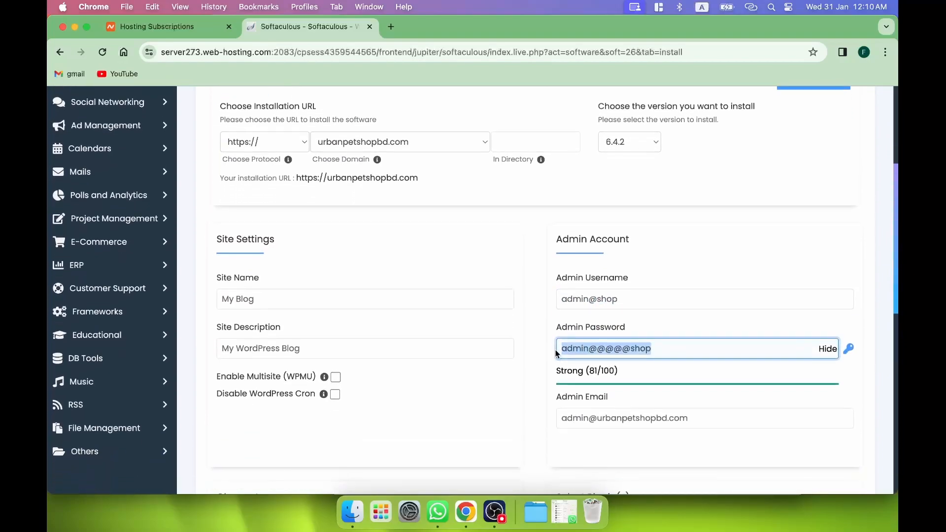
scroll(631, 332, "down", 4)
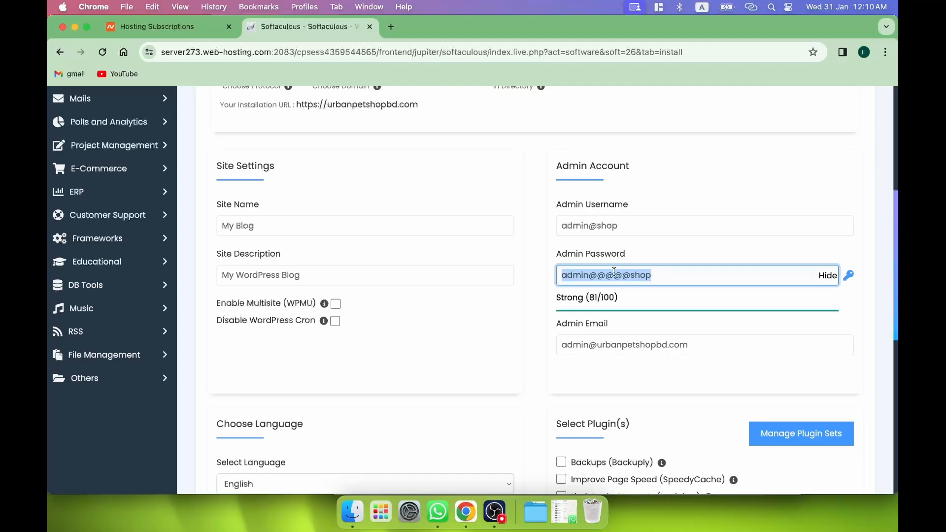
double_click(591, 297)
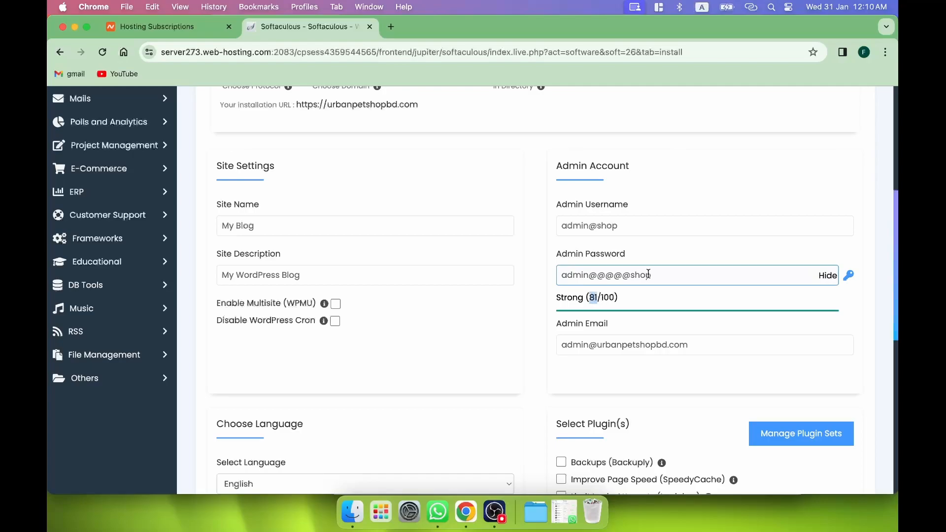
scroll(624, 293, "up", 1)
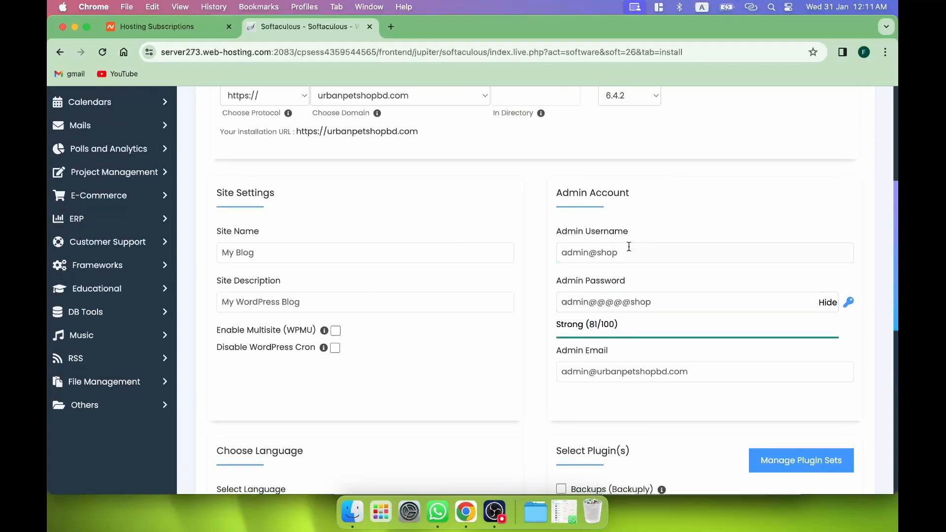
- Install WordPress with the configured settings and review the installation result and administrative URL
scroll(622, 326, "down", 10)
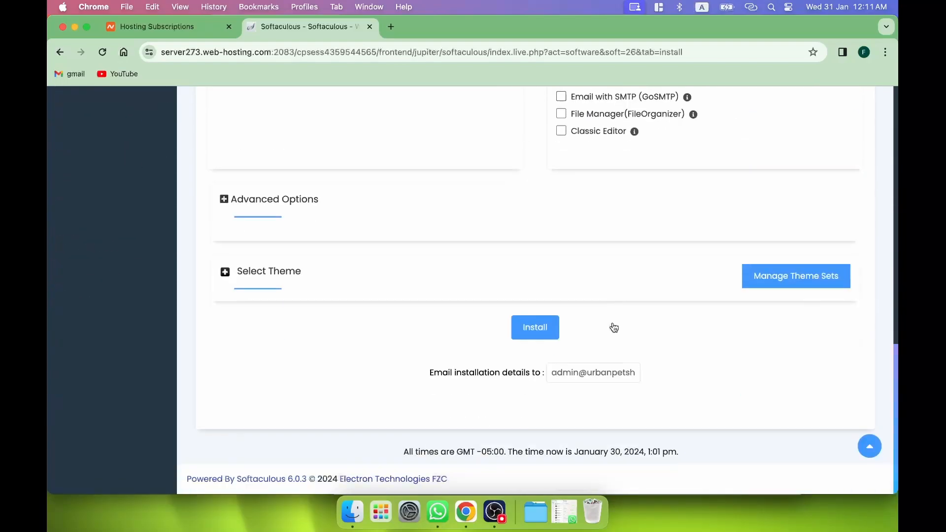
left_click(541, 331)
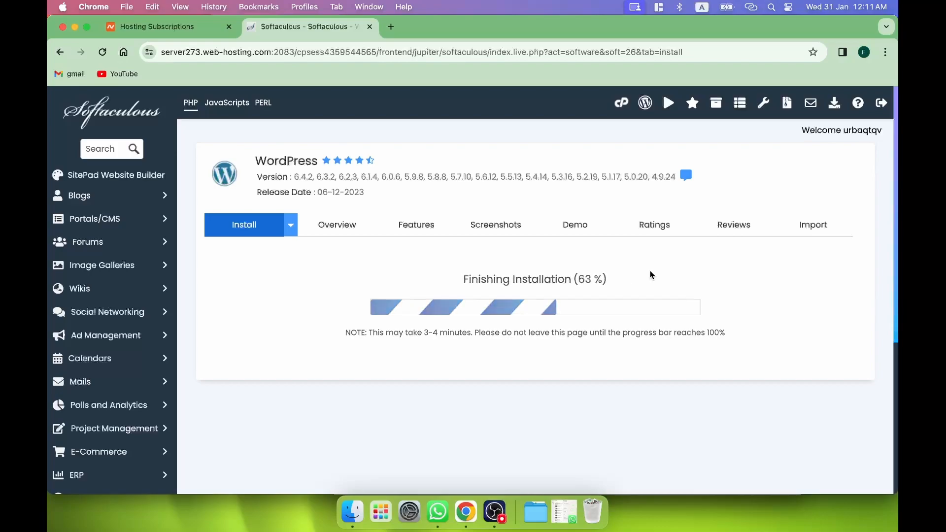
scroll(651, 275, "down", 1)
left_click_drag(214, 253, 544, 256)
left_click(453, 293)
scroll(199, 302, "down", 1)
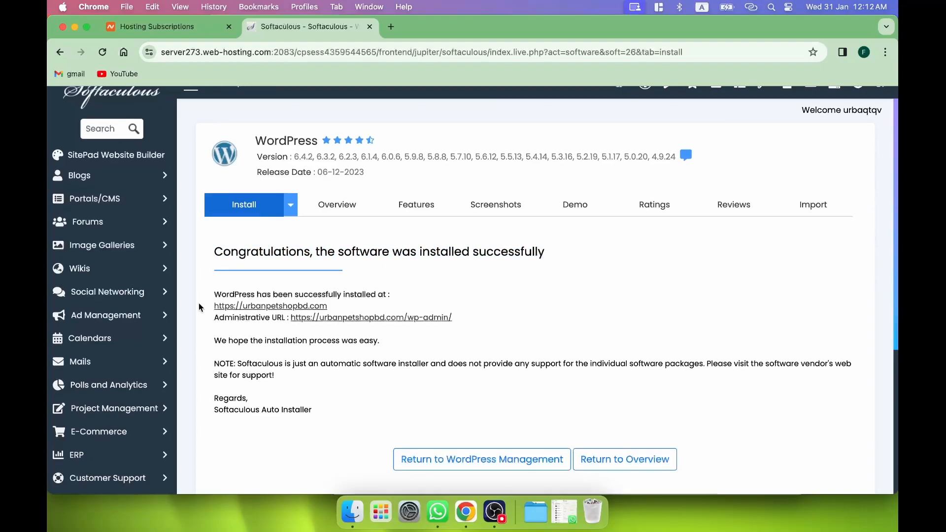
left_click_drag(214, 299, 458, 308)
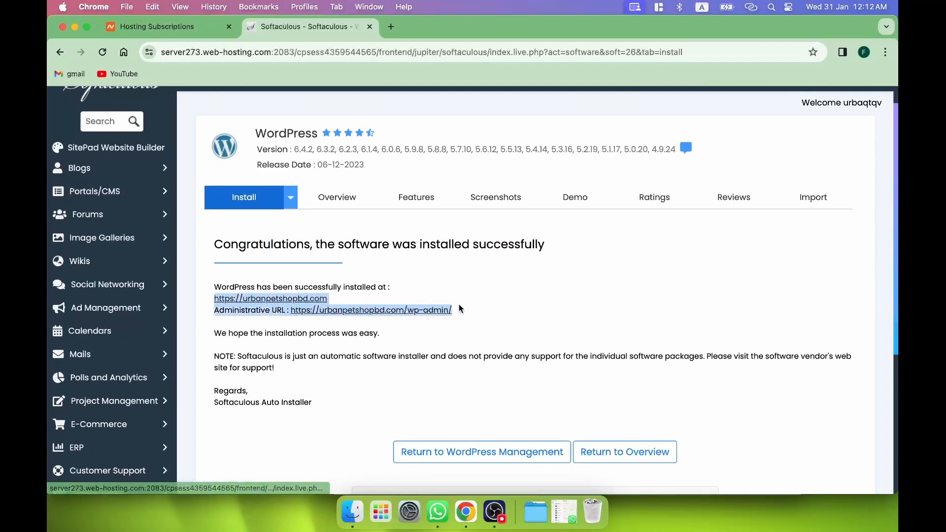
left_click(468, 309)
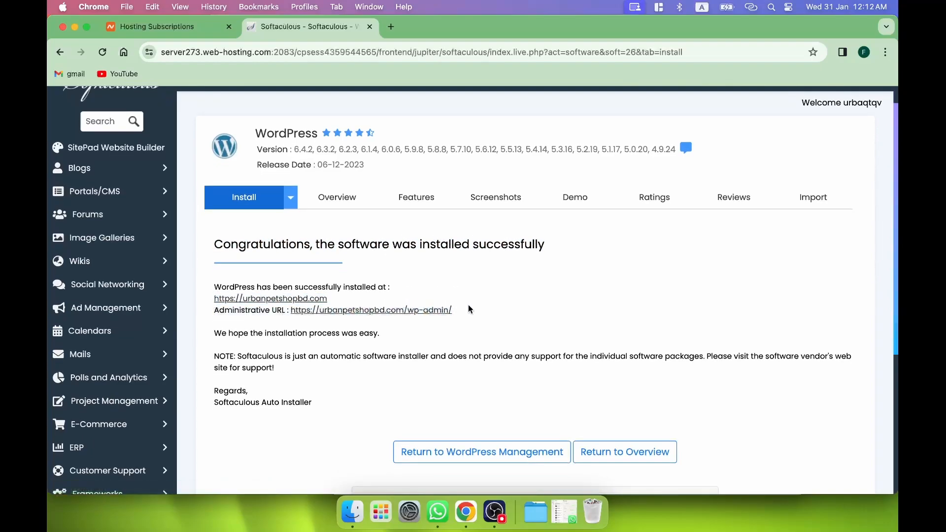
right_click(260, 298)
left_click(292, 282)
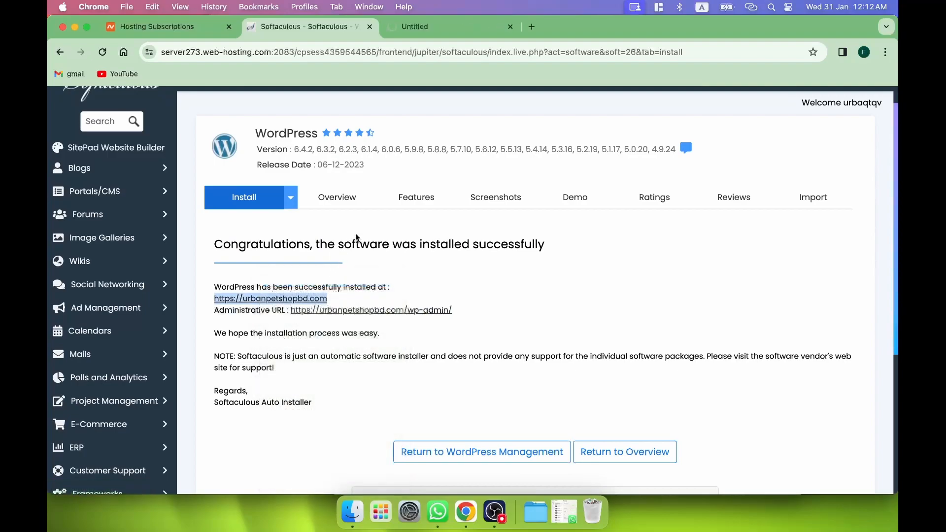
left_click(435, 31)
scroll(377, 224, "down", 15)
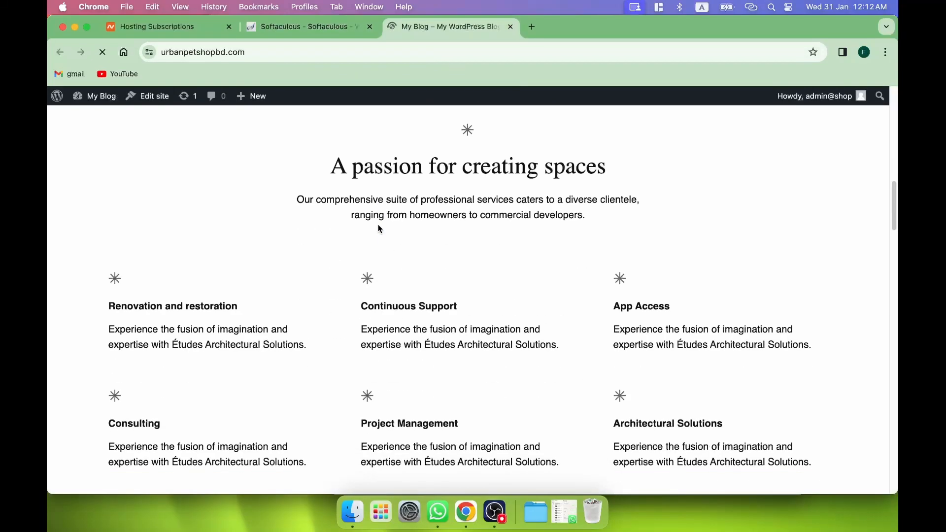
scroll(380, 236, "down", 10)
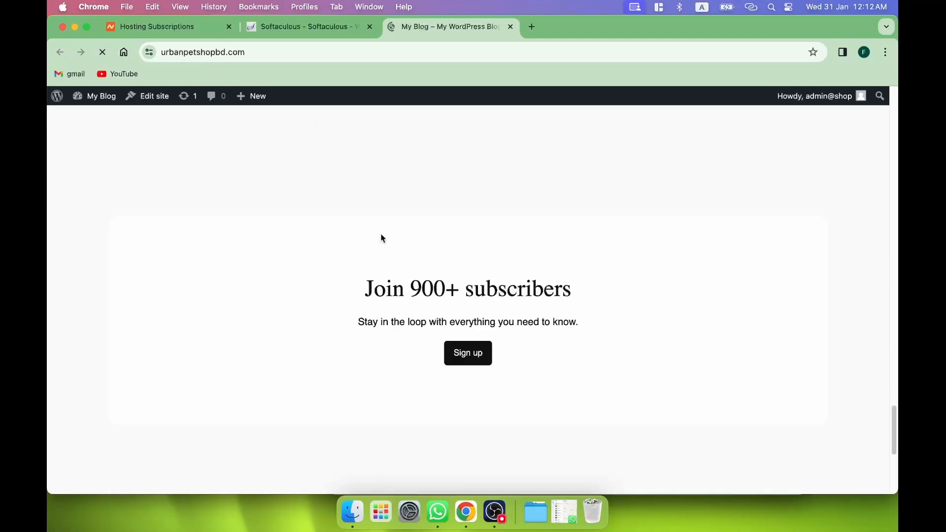
left_click(320, 23)
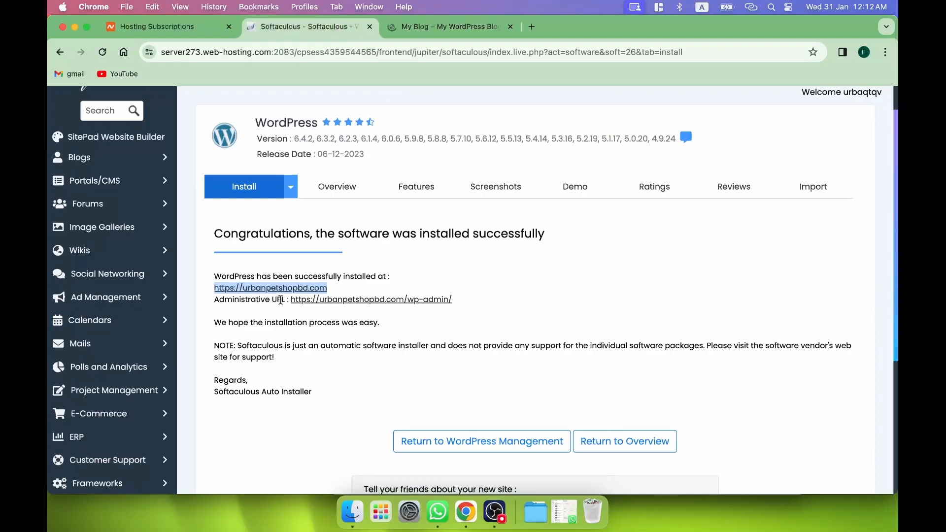
left_click_drag(288, 299, 453, 301)
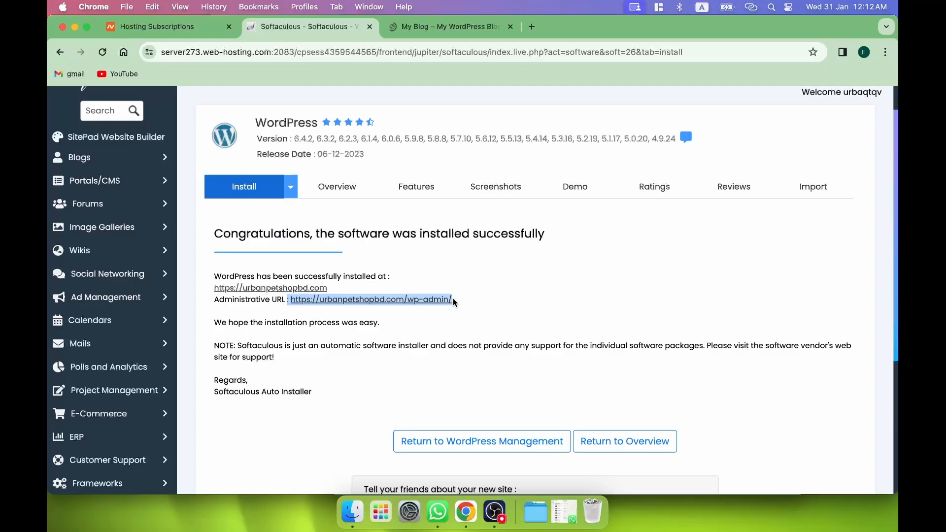
right_click(408, 299)
left_click(449, 268)
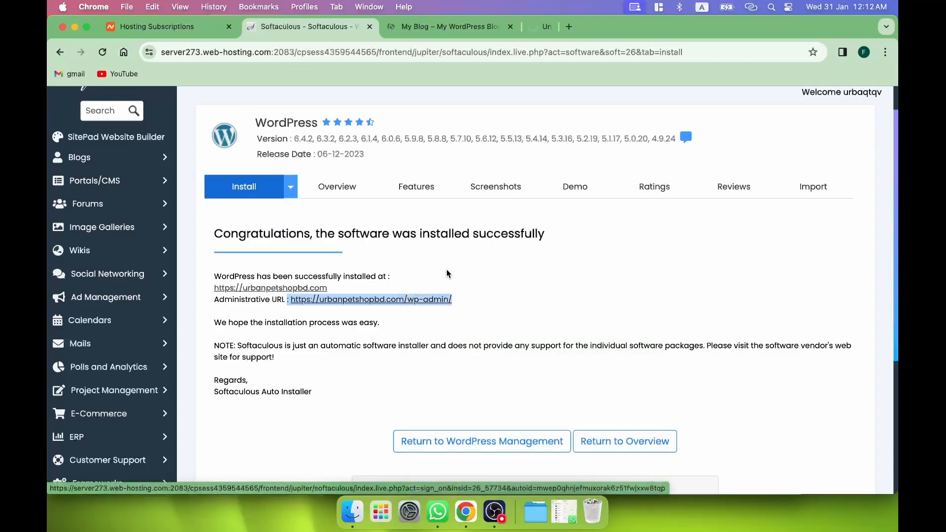
- In the tab showing the blog homepage, extend the site address with /wp-admin and load the WordPress dashboard
left_click(471, 31)
left_click(319, 47)
left_click(319, 47)
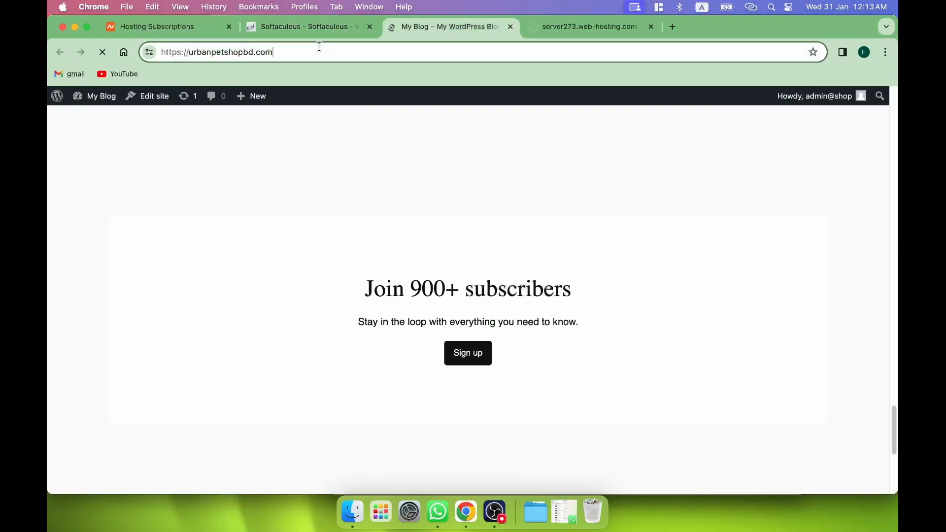
type("/")
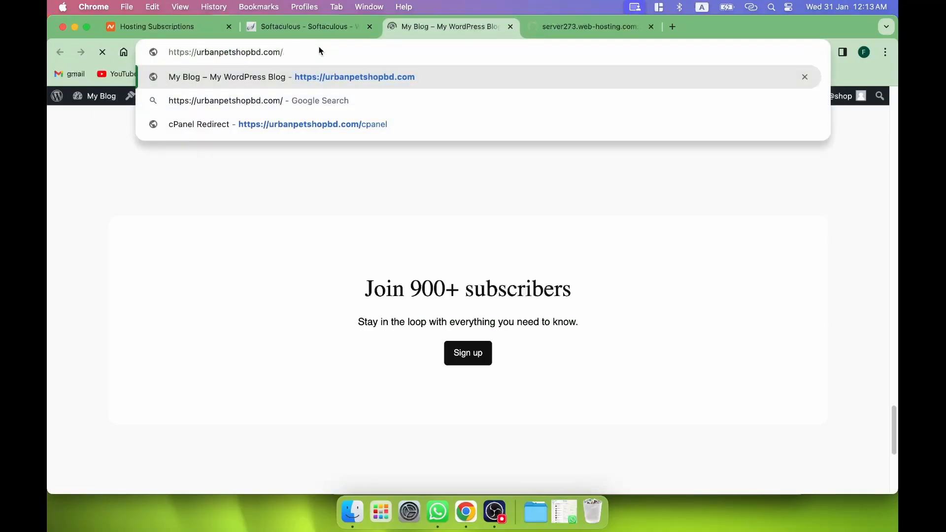
type("wp-admin")
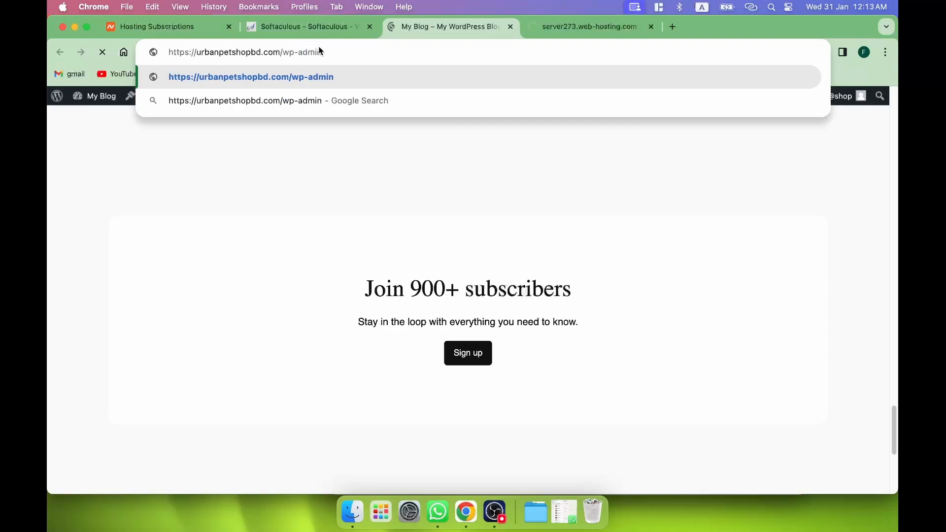
left_click_drag(298, 52, 286, 53)
key("BackSpace")
key("Return")
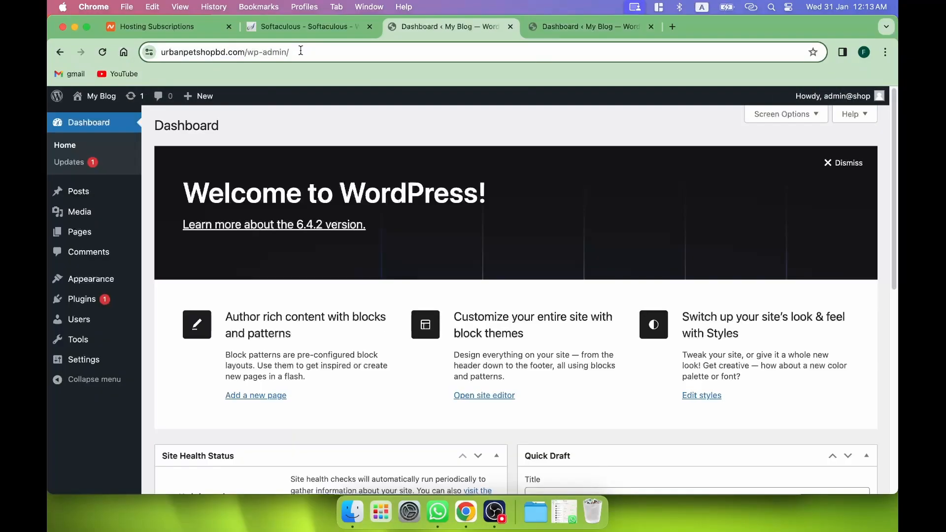
left_click(301, 51)
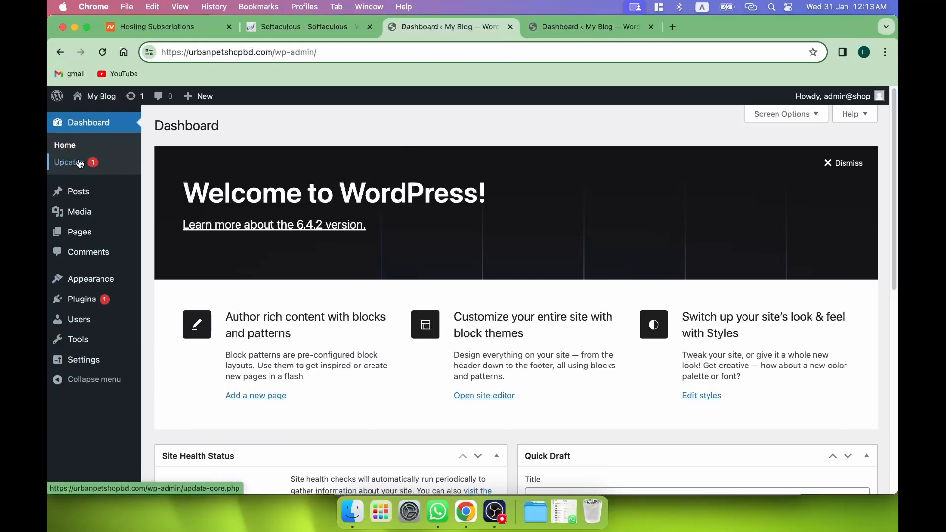
- Examine the WordPress dashboard and the submenus of Posts, Media, Pages, Appearance and Plugins
scroll(283, 222, "down", 5)
scroll(293, 253, "up", 5)
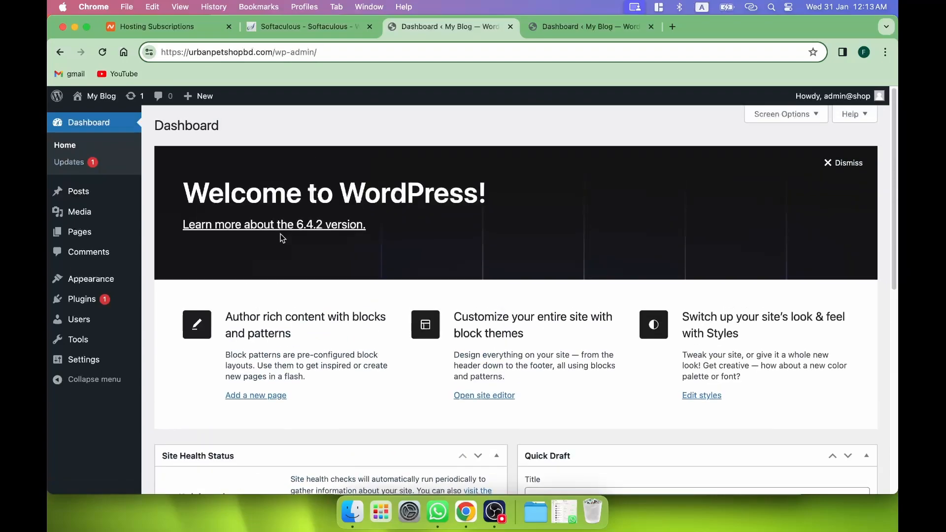
mouse_move(101, 193)
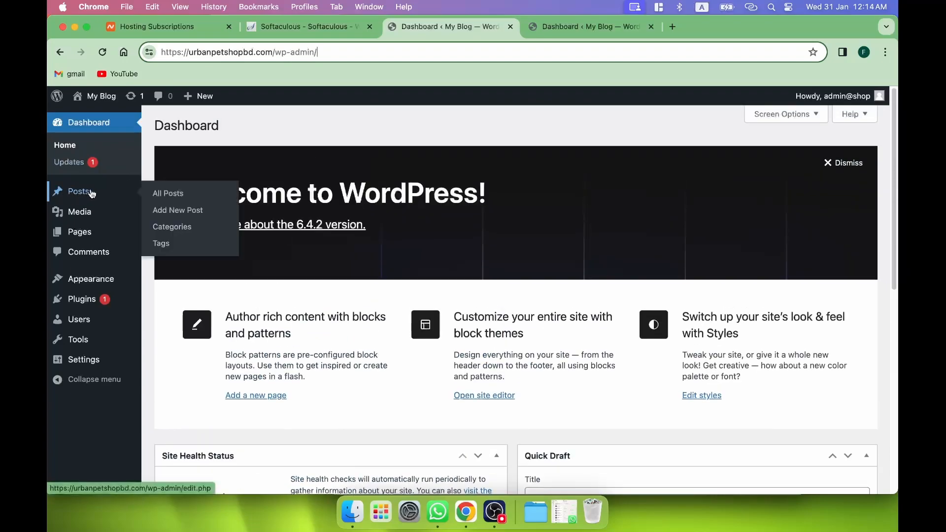
mouse_move(77, 216)
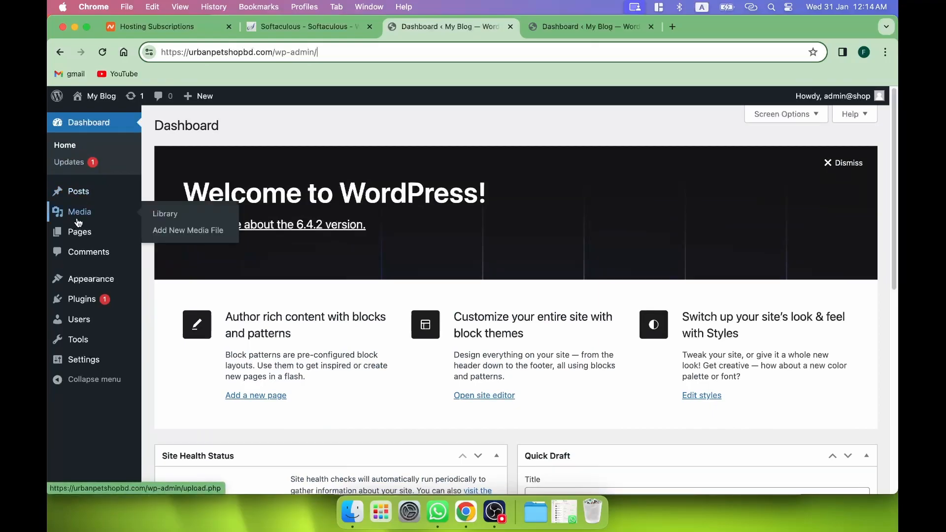
mouse_move(81, 241)
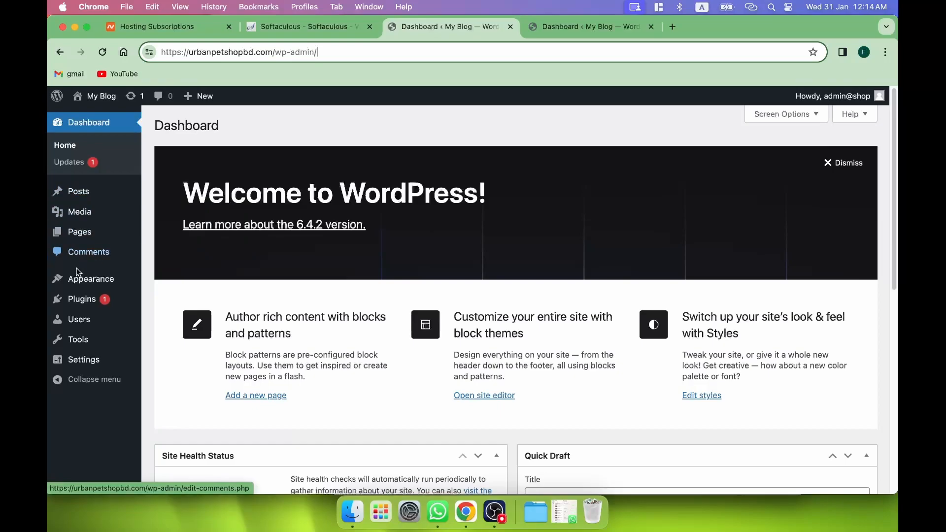
mouse_move(59, 280)
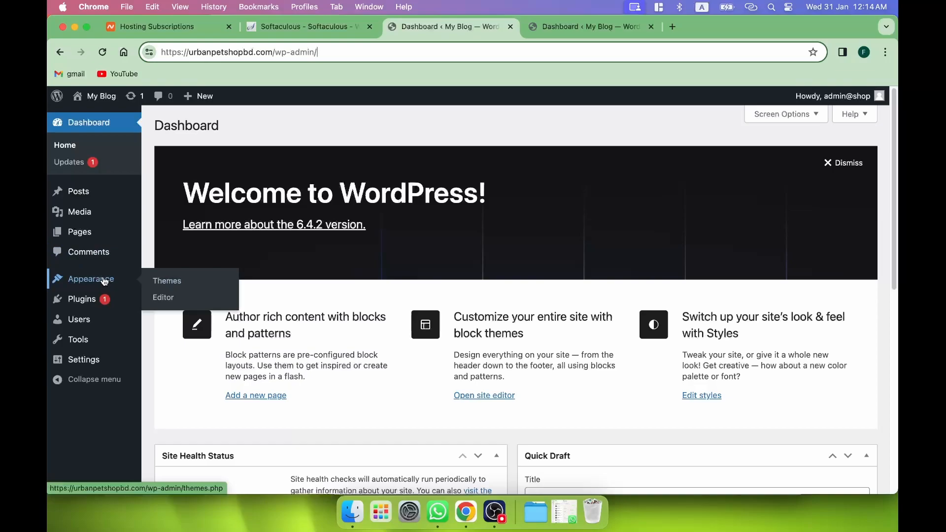
mouse_move(64, 301)
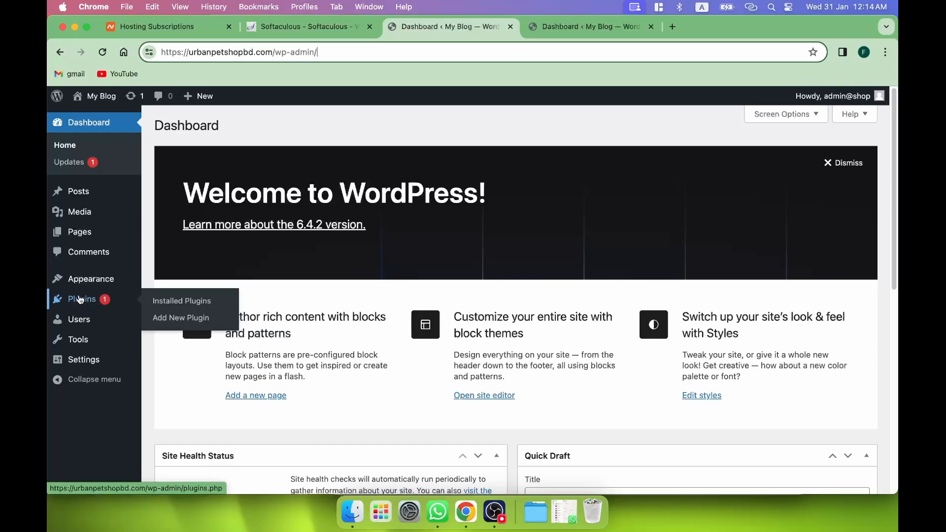